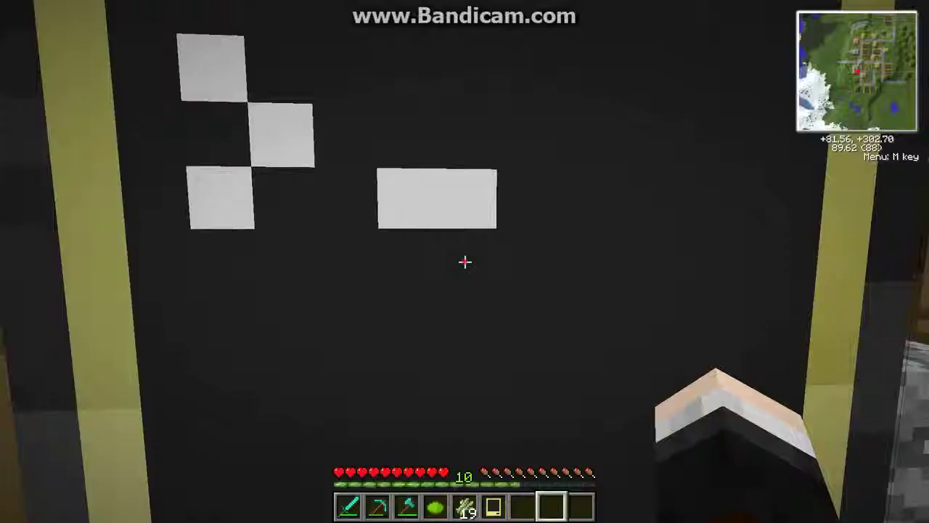
Boot OneOS (option 3), dismiss the low free space warning, and reboot the crashed computer
right_click(465, 262)
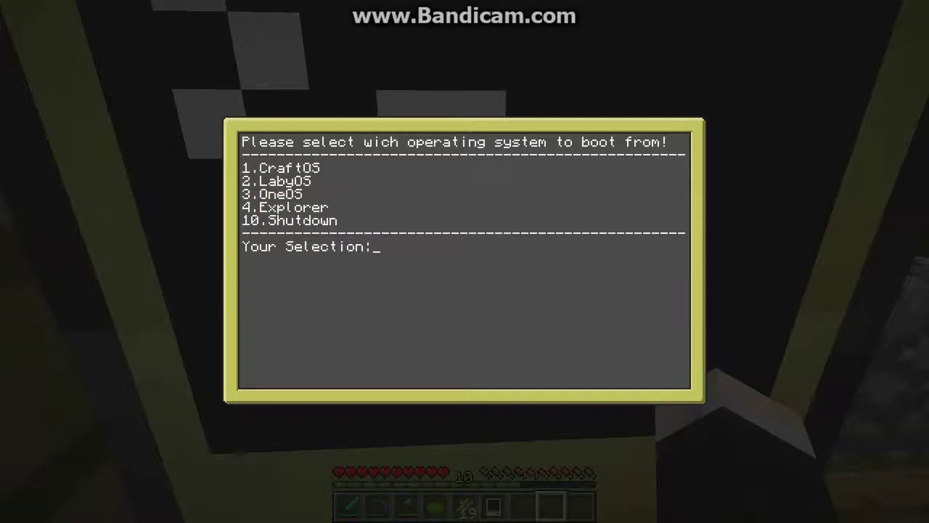
text(3)
key(Return)
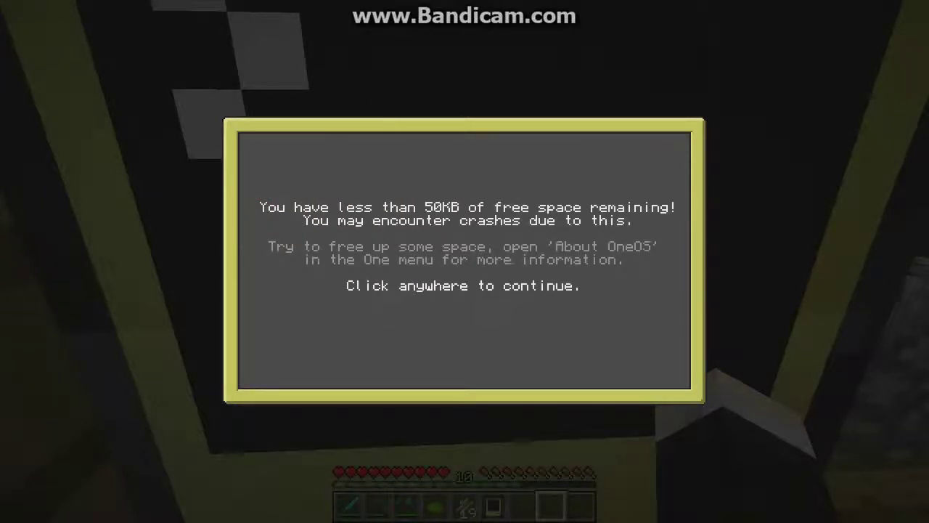
click(464, 261)
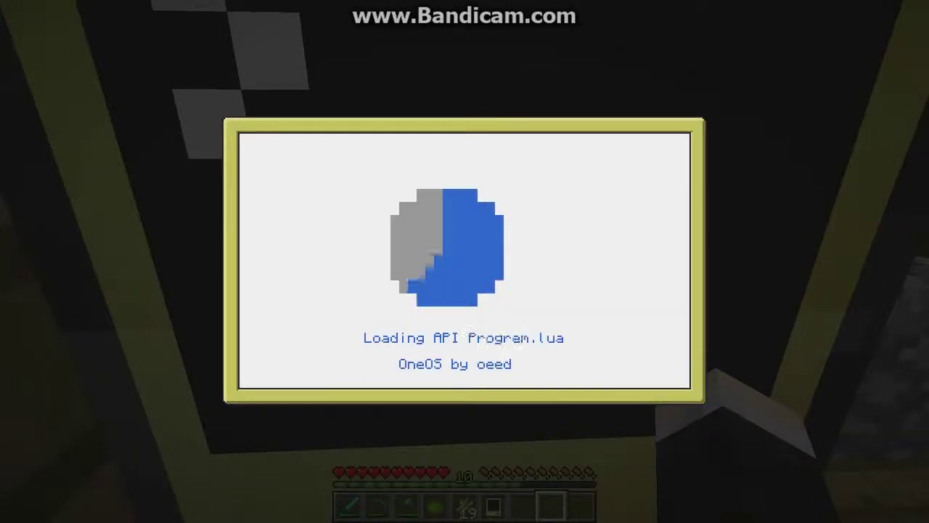
click(465, 261)
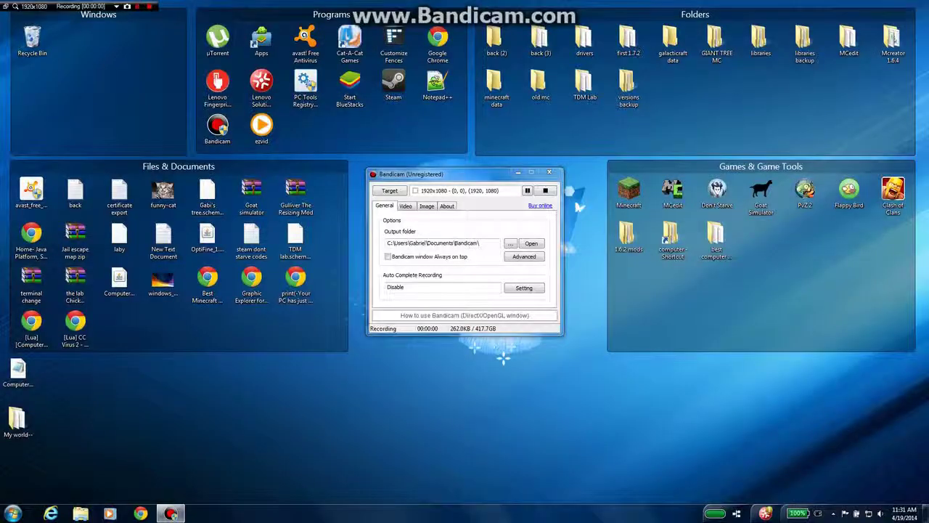
Open ComputerCraft.cfg in Notepad from the %appdata% .minecraft\config folder
click(12, 513)
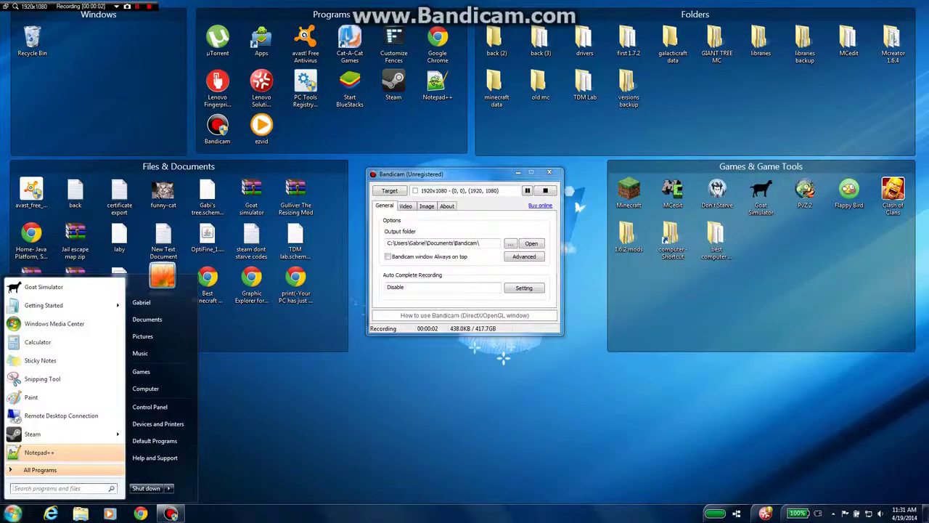
text(%appda)
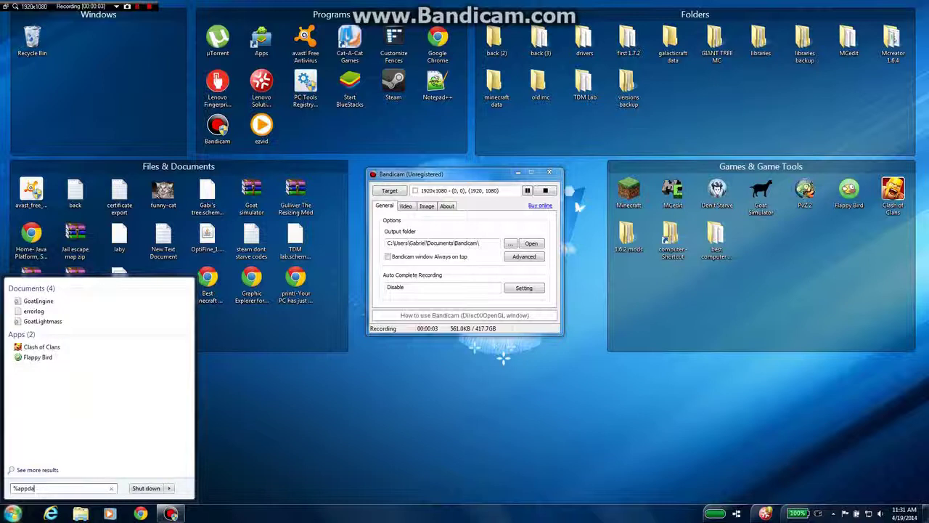
text(ta%)
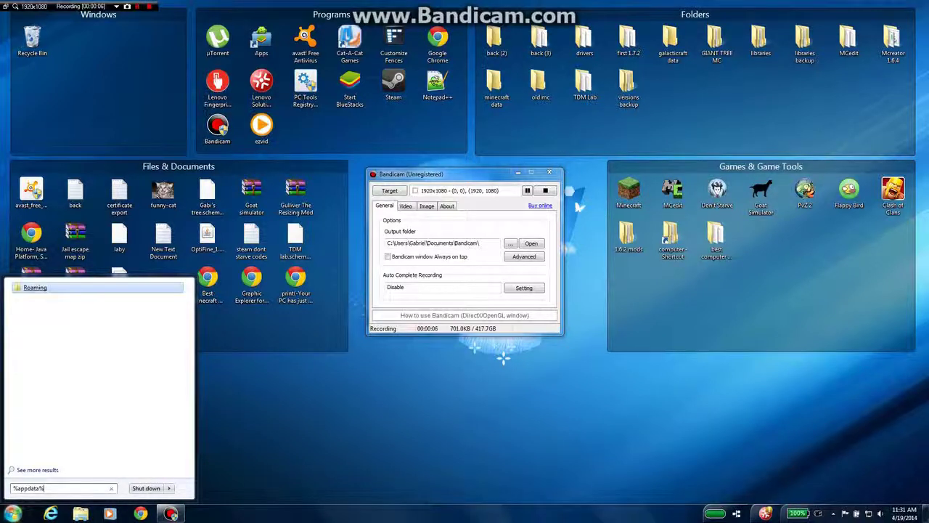
key(Return)
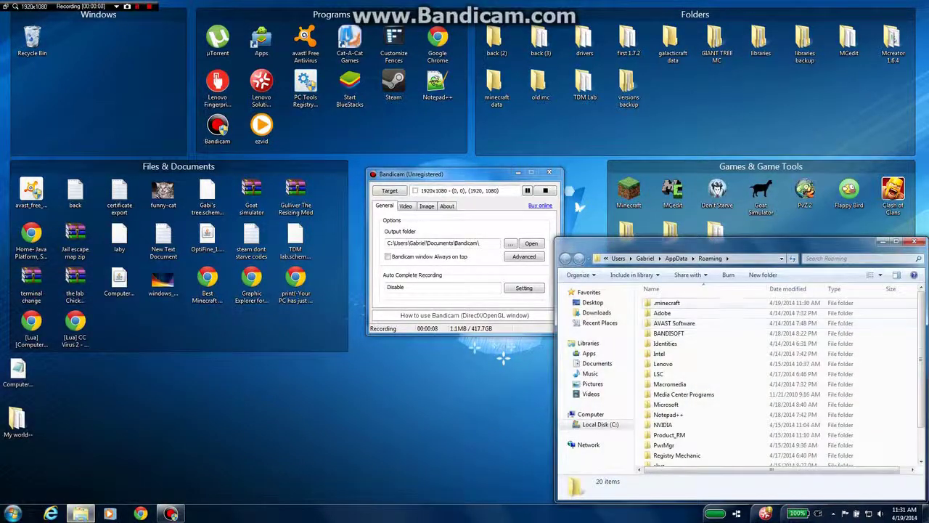
double_click(672, 303)
drag(726, 243, 471, 77)
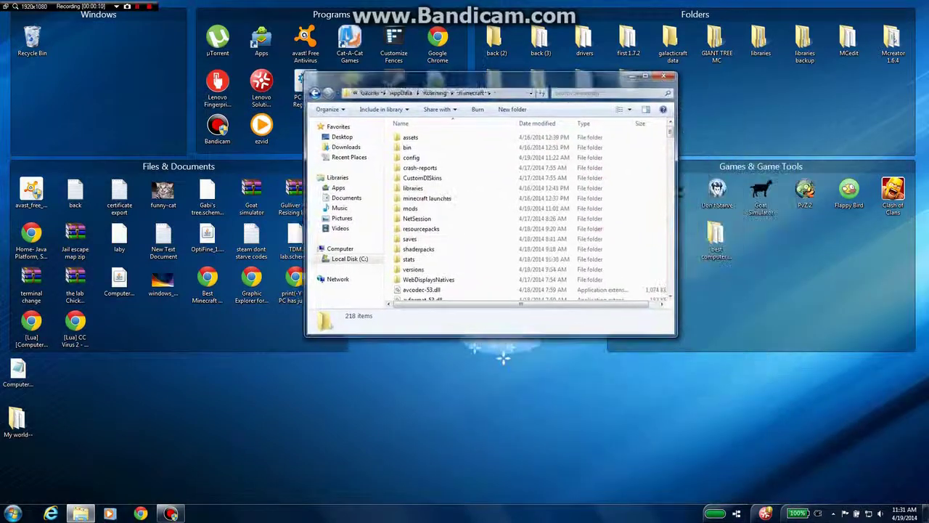
click(408, 158)
double_click(408, 157)
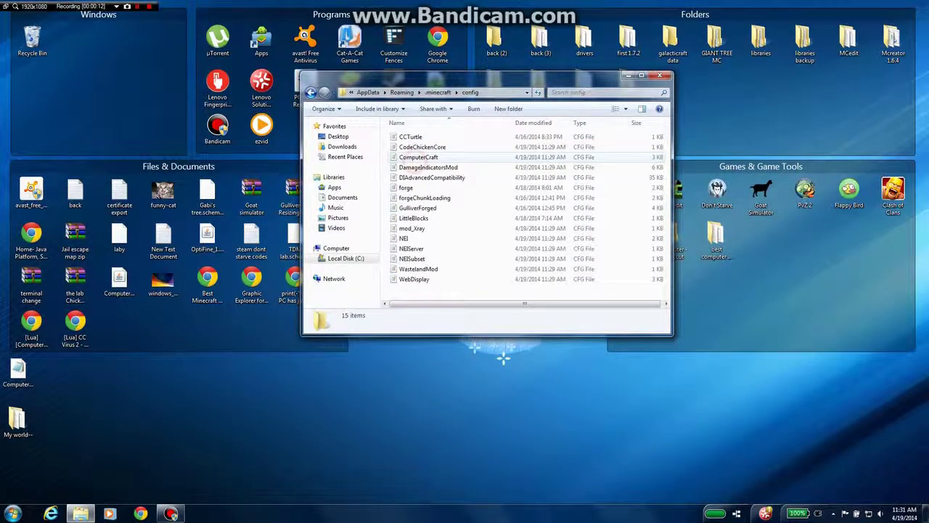
double_click(416, 162)
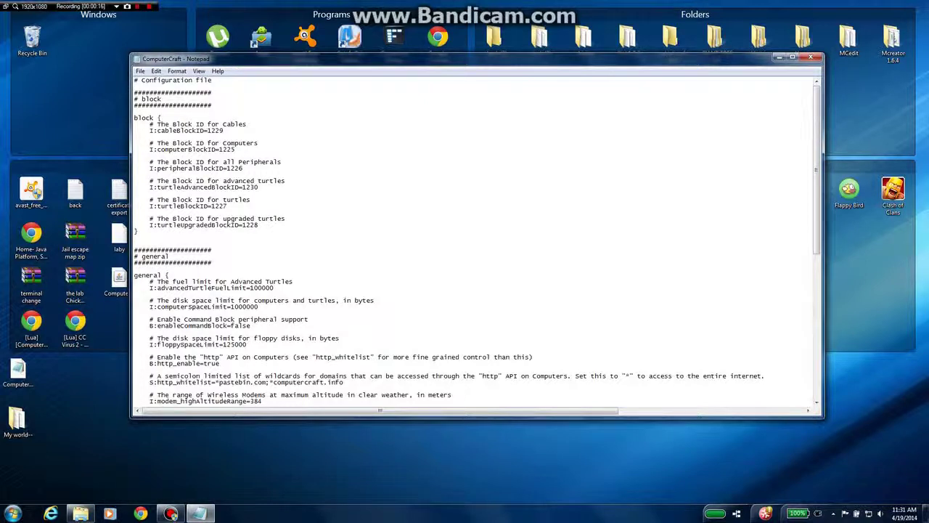
scroll(472, 239, down, 3)
scroll(471, 239, down, 3)
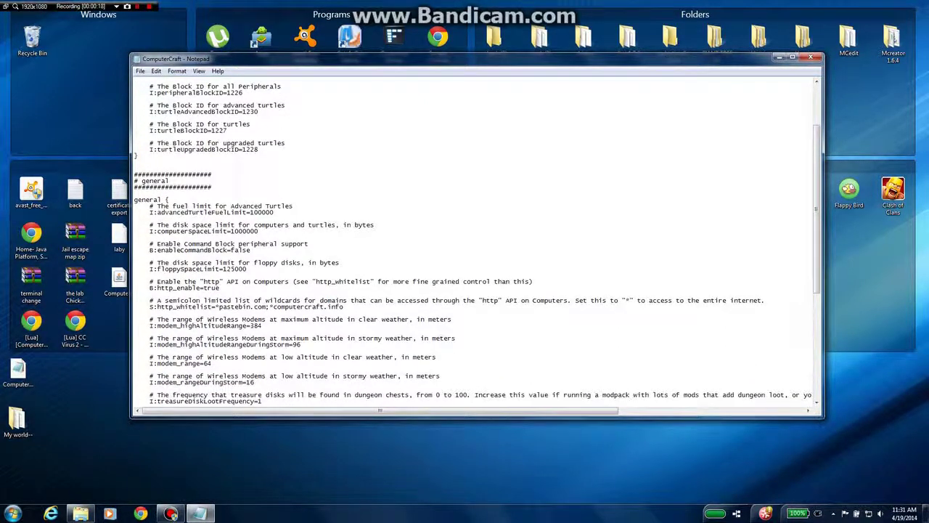
scroll(472, 240, down, 1)
scroll(472, 239, down, 1)
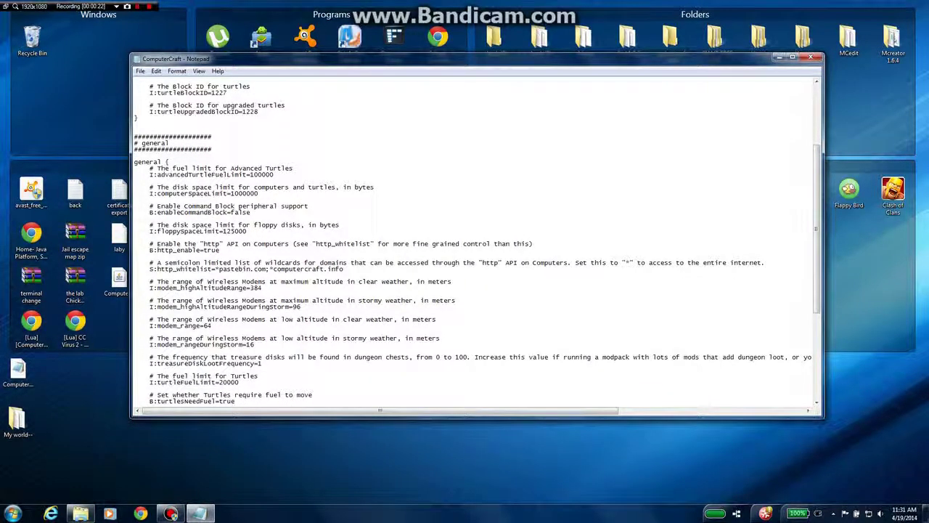
scroll(472, 239, down, 1)
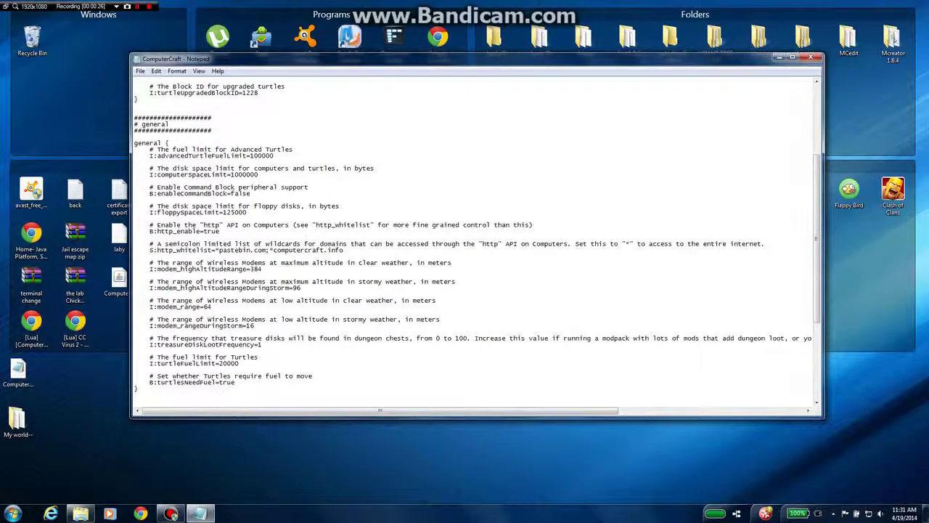
scroll(471, 239, down, 1)
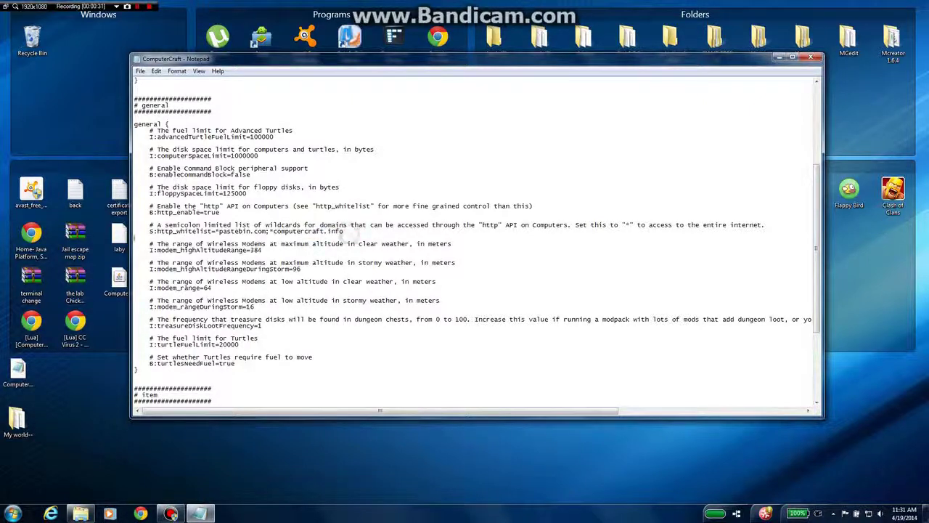
Set http_whitelist to * and append zeros to computerSpaceLimit and floppySpaceLimit
drag(343, 231, 219, 231)
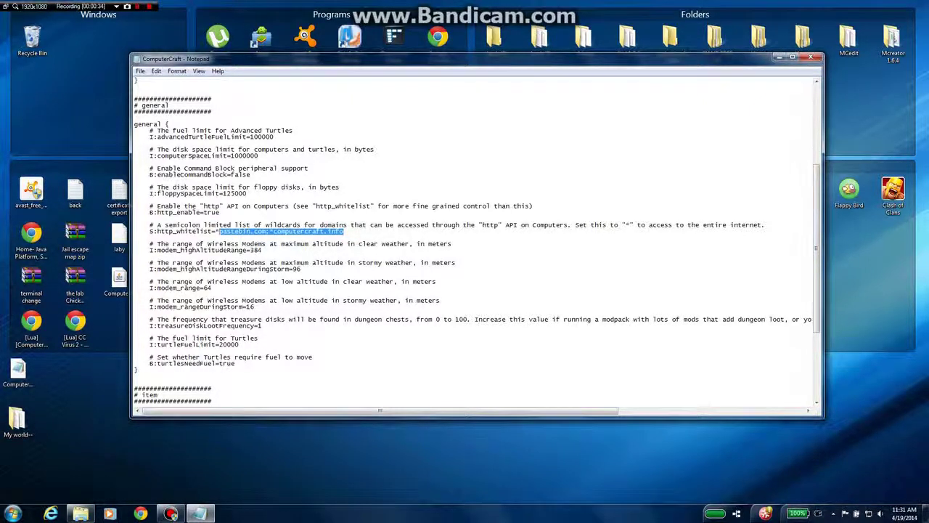
text(*)
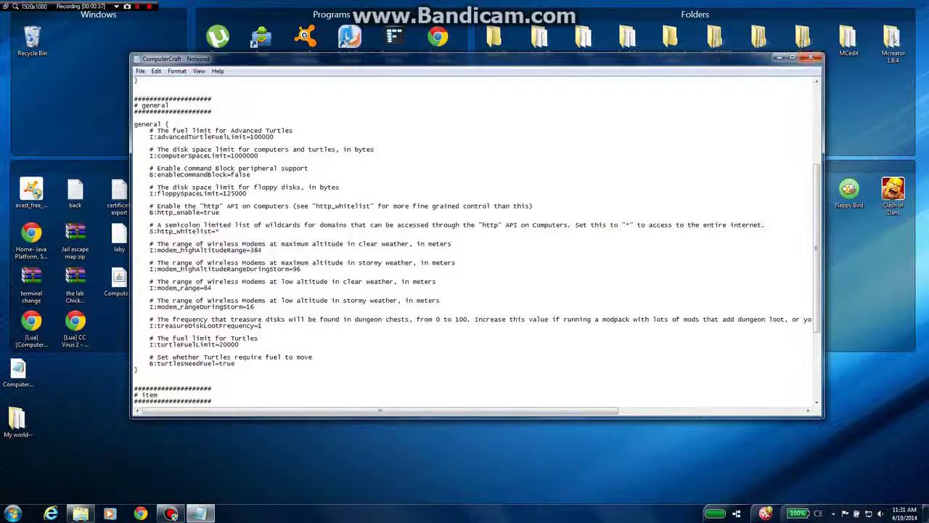
click(258, 155)
text(00000000000000000000000000)
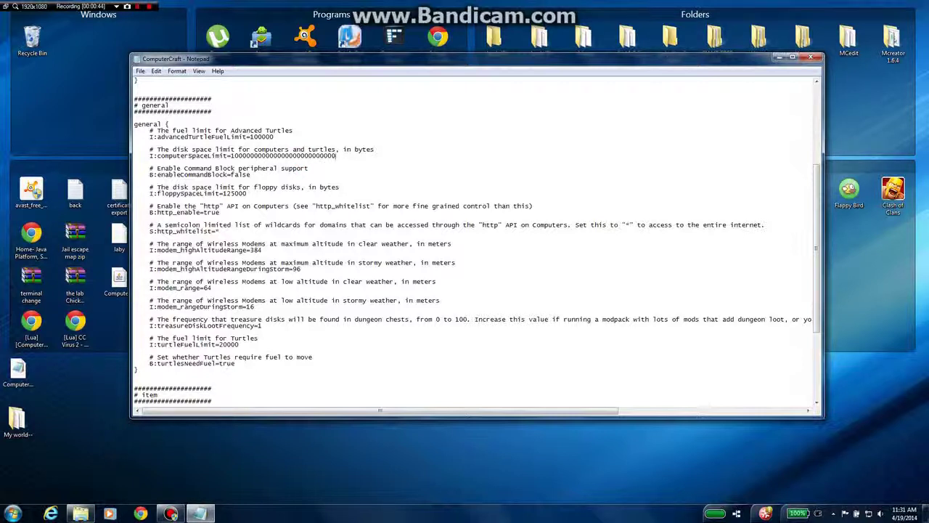
click(246, 193)
text(00000000000000000000000)
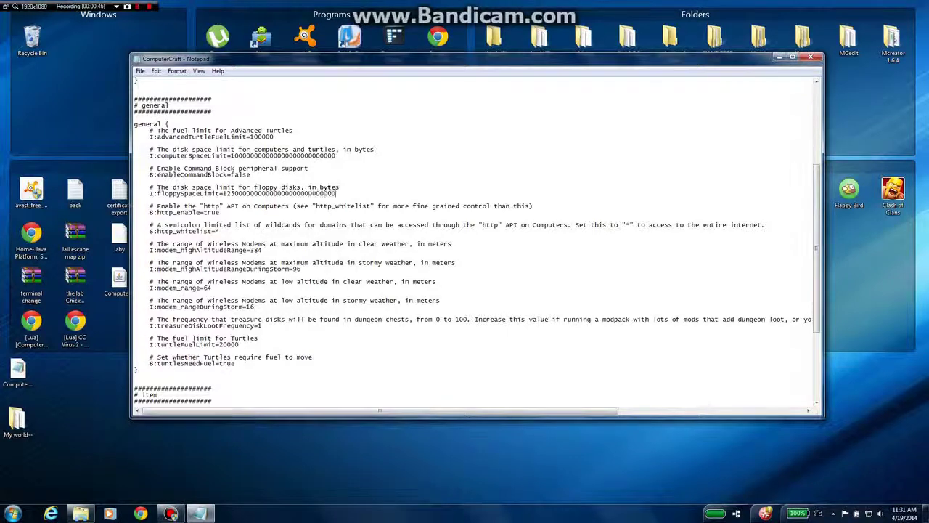
Close Notepad, saving the changes to ComputerCraft.cfg
click(810, 57)
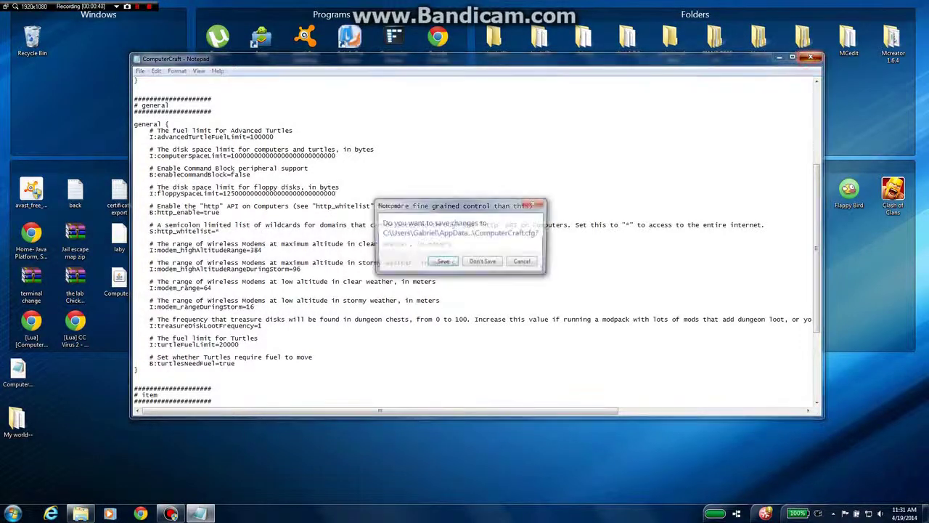
click(441, 262)
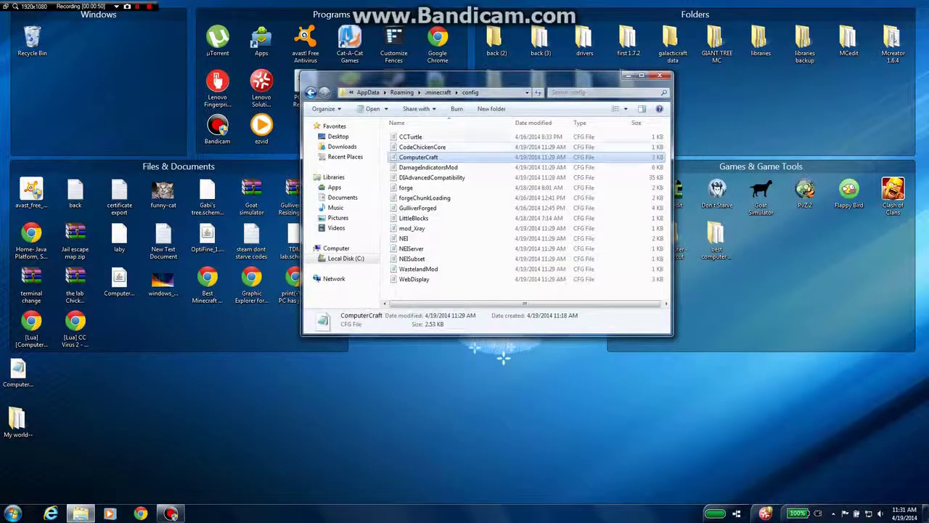
click(663, 74)
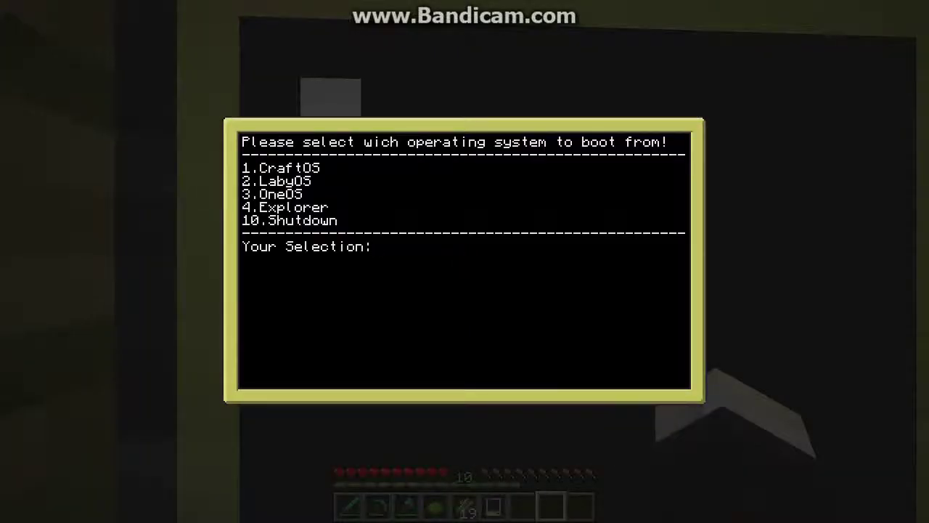
text(3)
Boot OneOS with option 3 and dismiss the low free space warning again
key(Return)
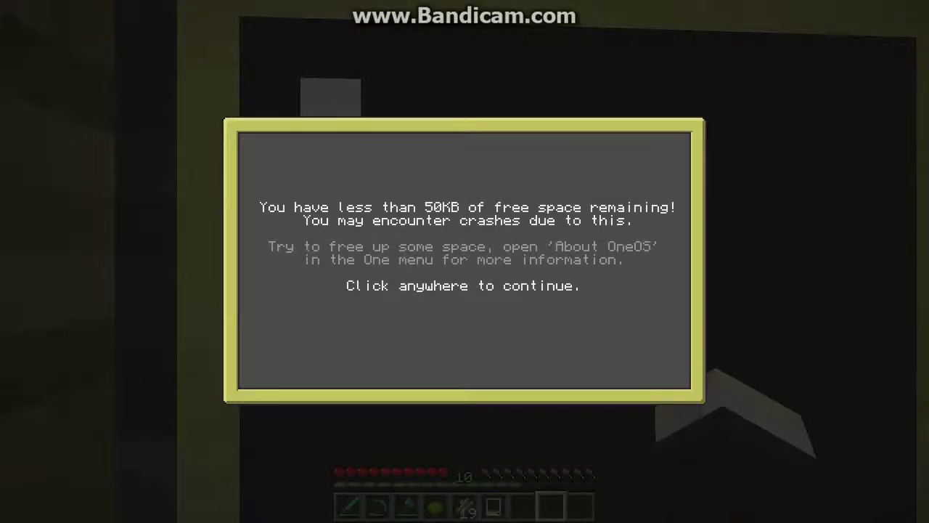
click(464, 261)
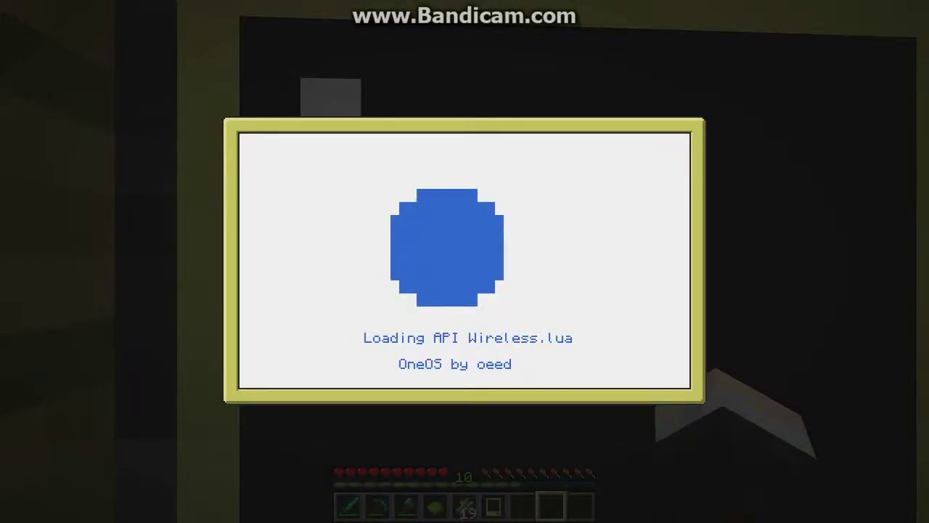
click(389, 254)
Try several OneOS desktop app icons, then choose Shutdown from the One menu
click(294, 185)
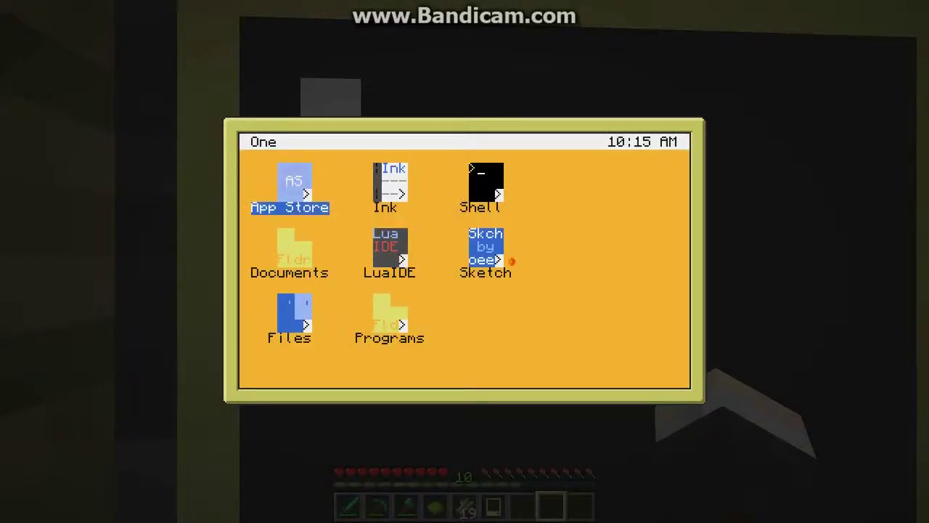
click(485, 251)
click(485, 185)
click(391, 185)
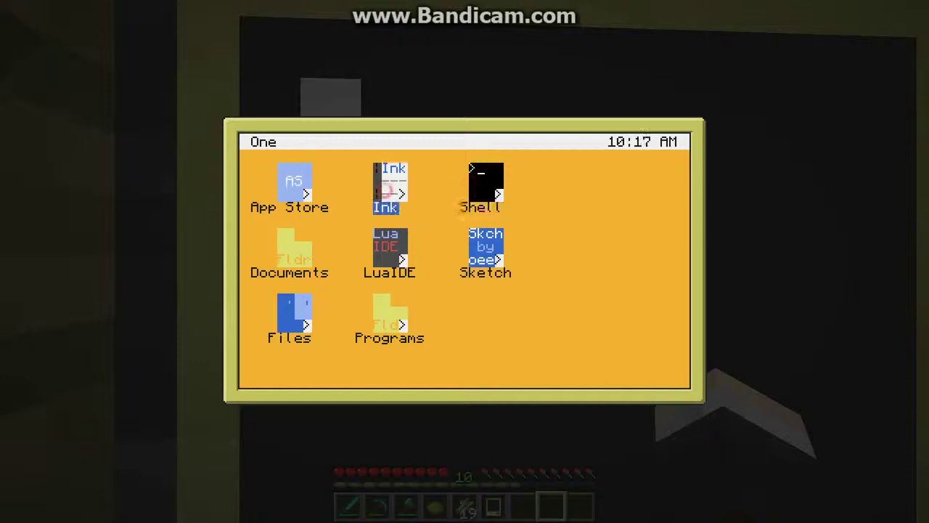
click(294, 189)
click(290, 251)
click(391, 254)
click(389, 323)
click(269, 323)
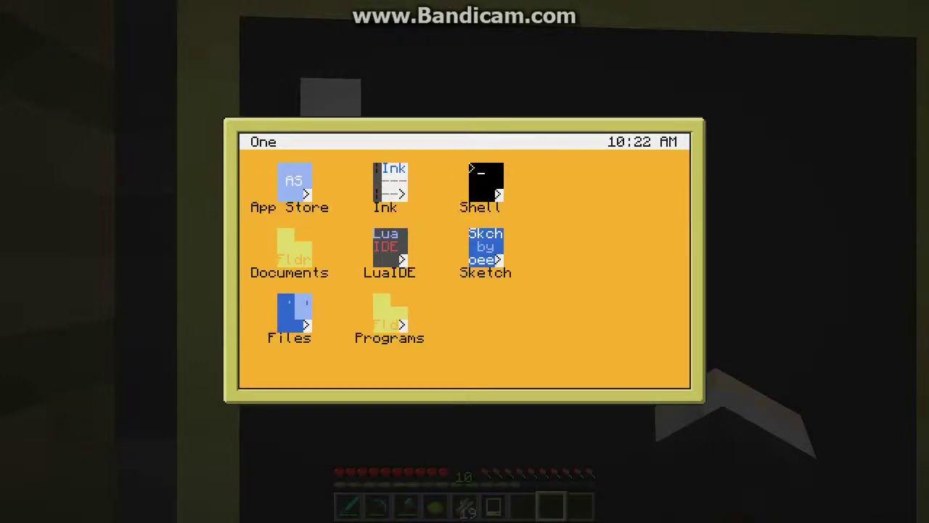
click(263, 141)
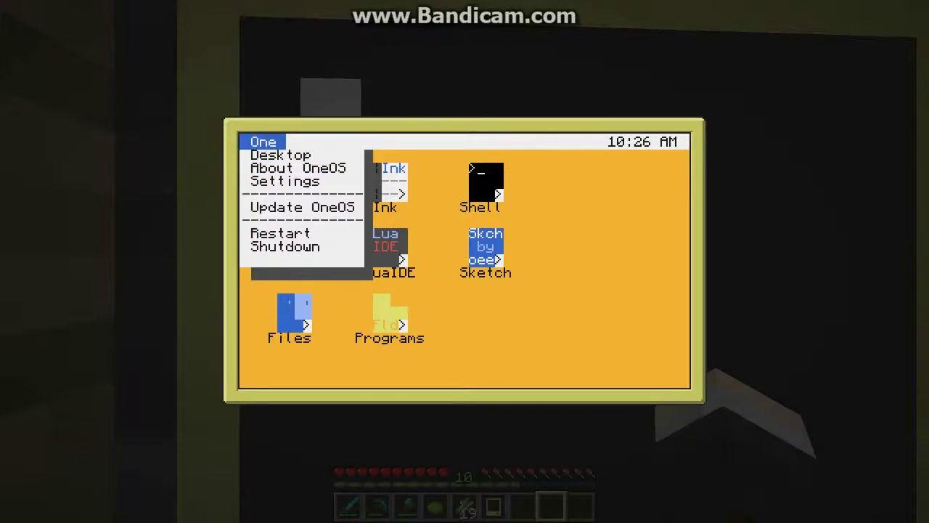
click(285, 247)
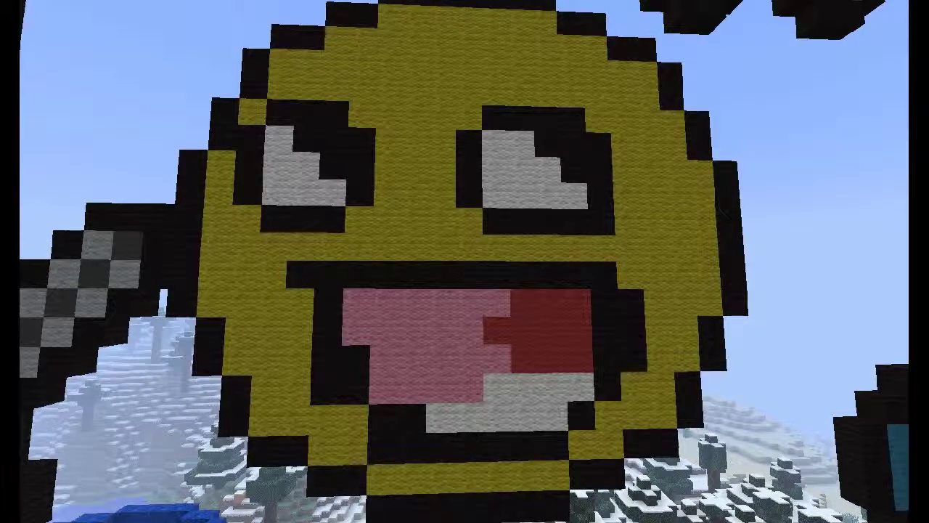